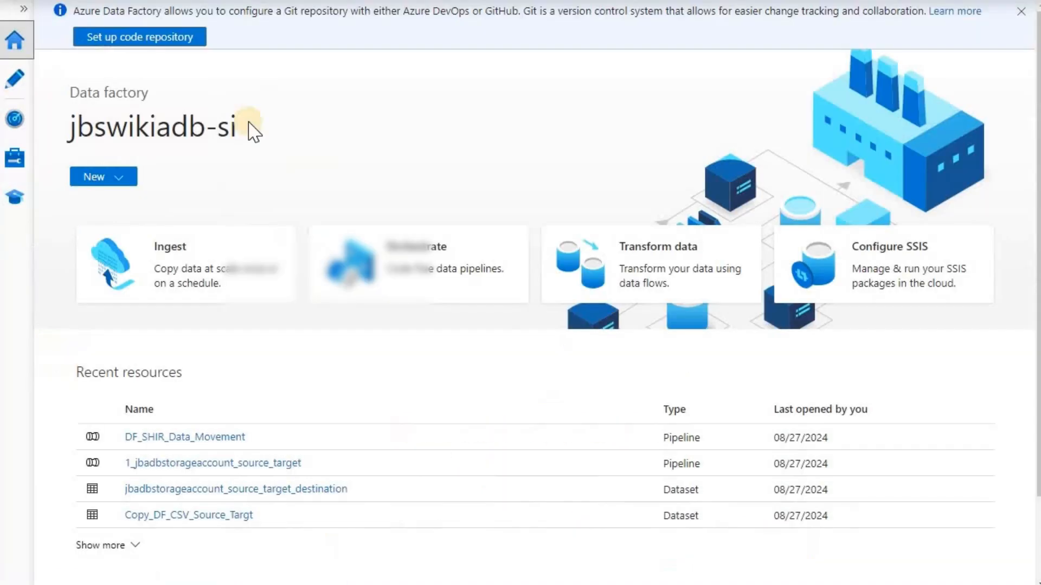
# Review the integration runtimes, open the linked service jbadbstorageaccount_source_target and test its connection.
pyautogui.click(13, 170)
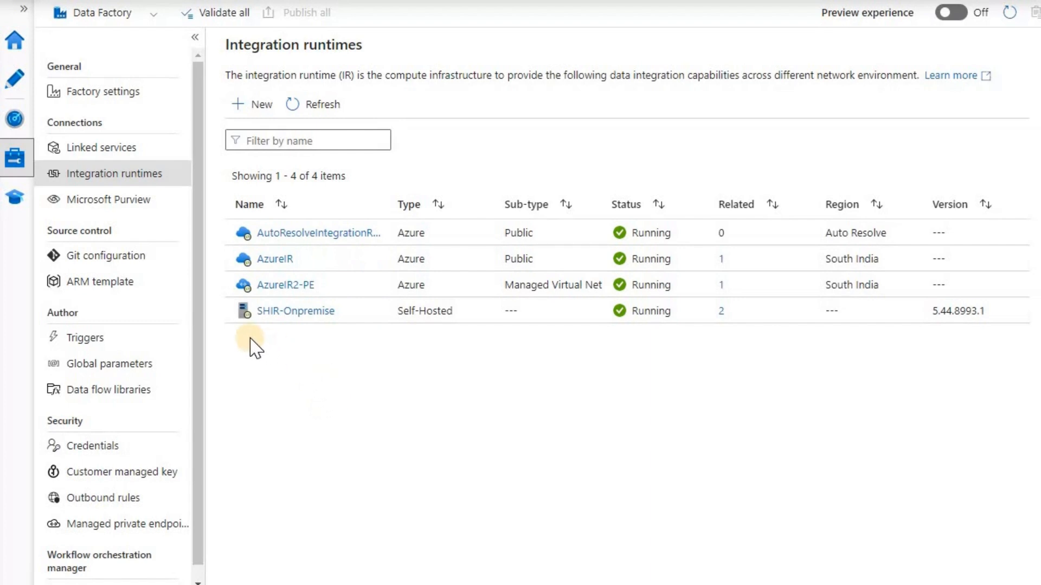
pyautogui.moveTo(294, 331)
pyautogui.click(99, 157)
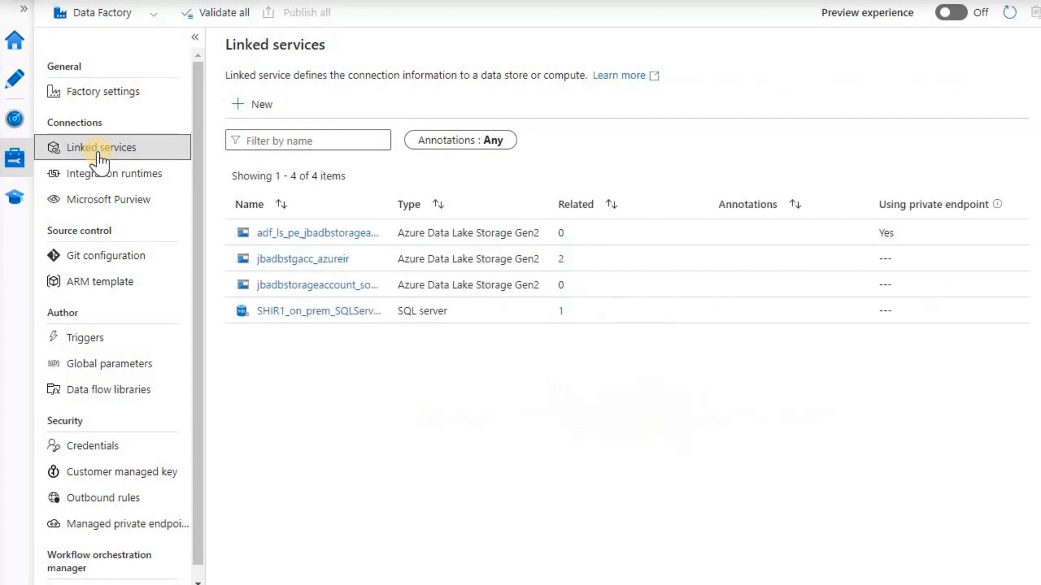
pyautogui.click(305, 286)
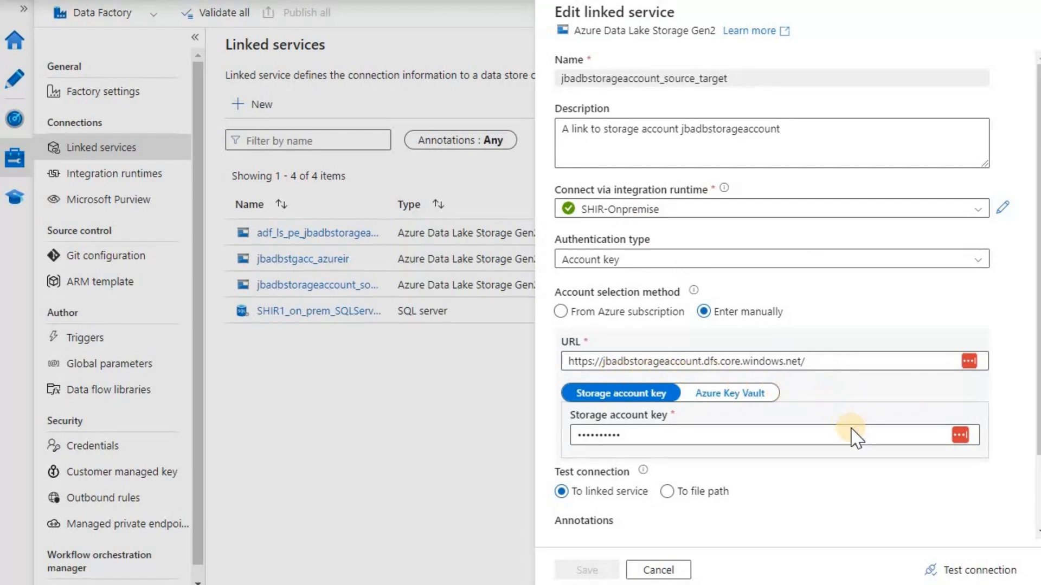
pyautogui.scroll(-2, 856, 433)
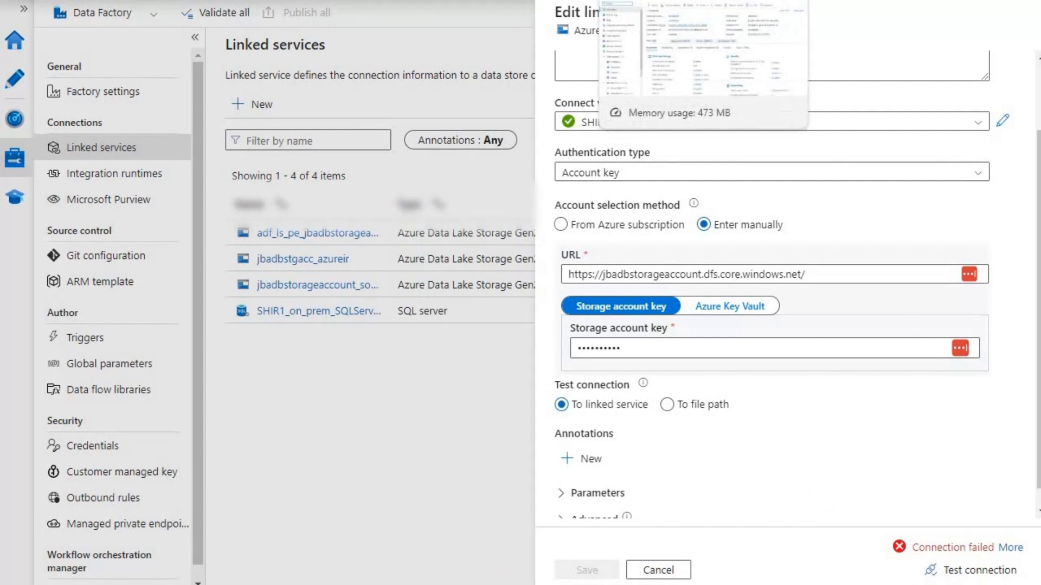
# Switch to the jbadbstorageaccount page in the Azure portal and check its public network access and private endpoint connections.
pyautogui.click(624, 2)
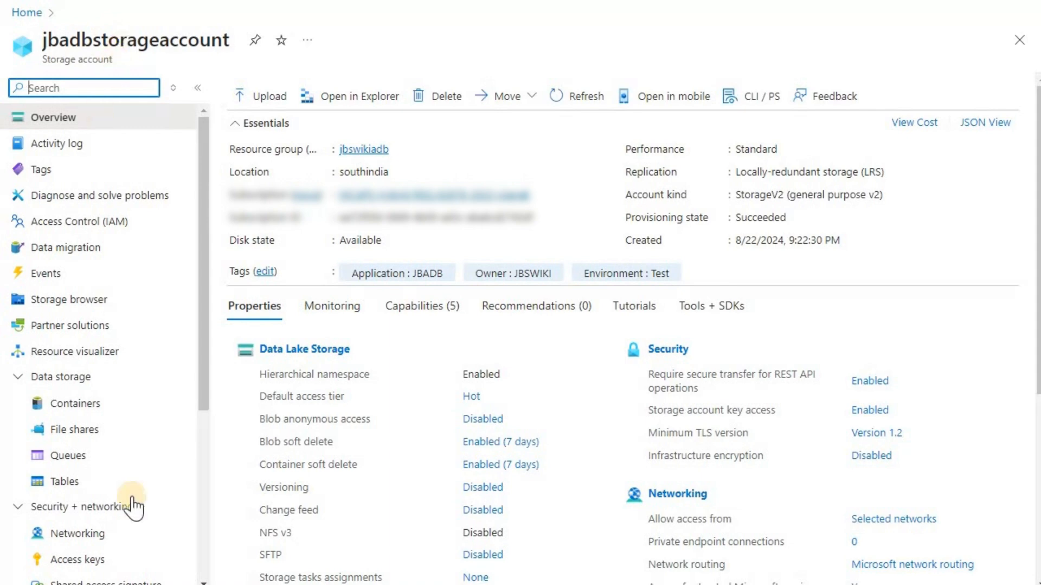
pyautogui.click(92, 536)
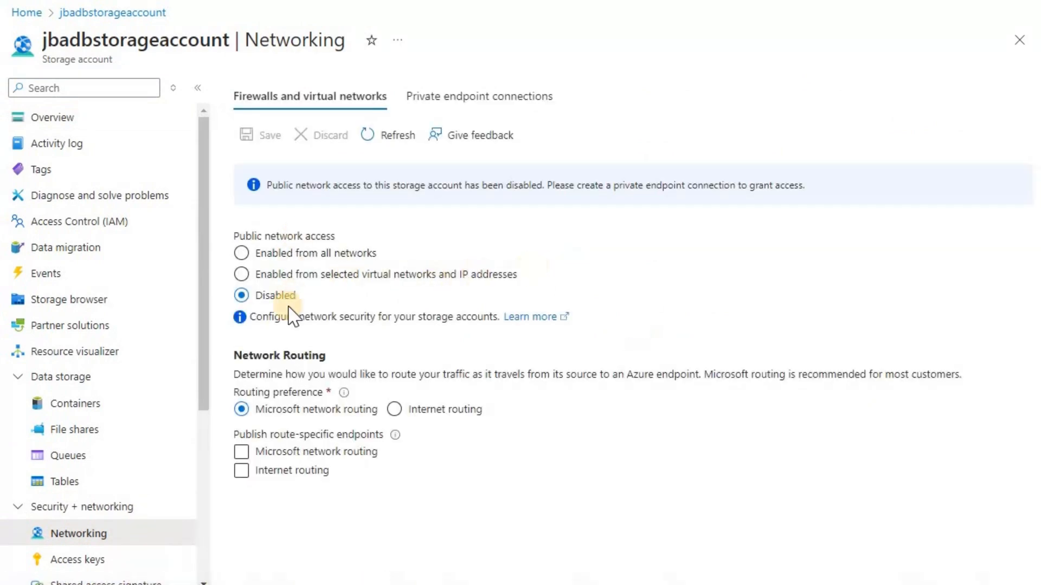
pyautogui.click(510, 103)
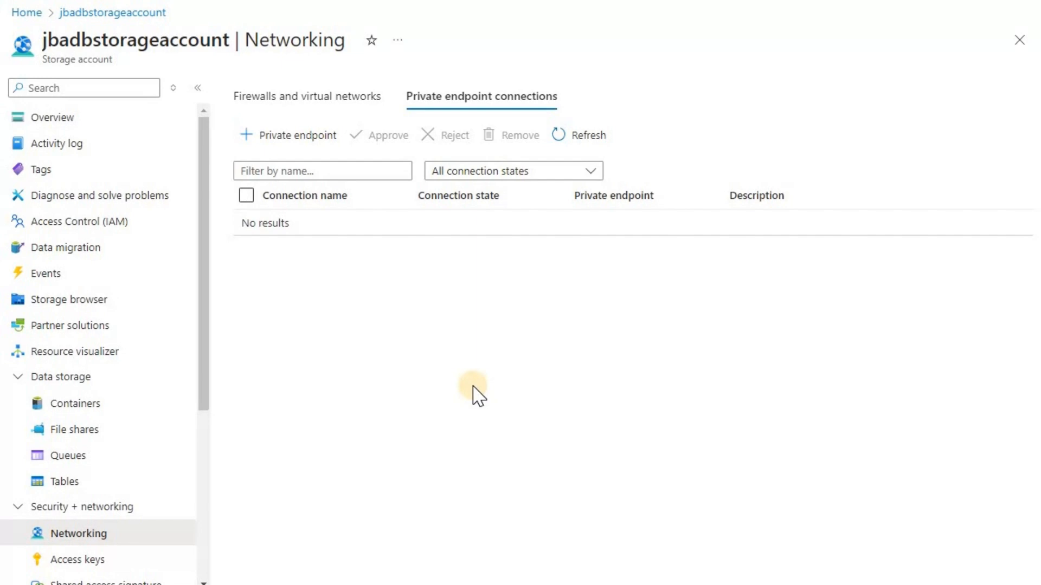
pyautogui.click(295, 103)
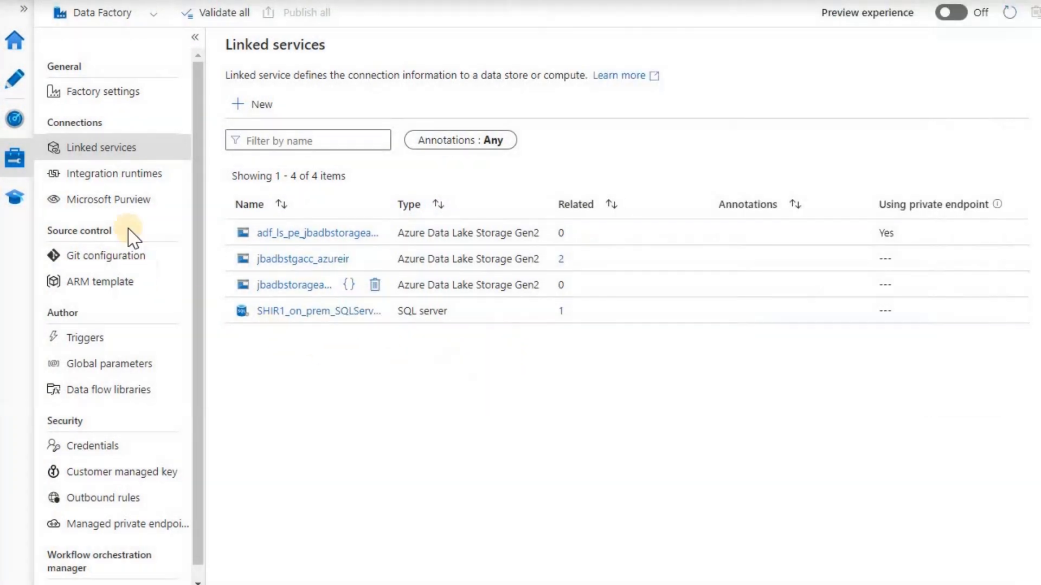
# Switch back to Data Factory and check the nodes of the SHIR-Onpremise integration runtime, leaving it unmodified.
pyautogui.click(150, 173)
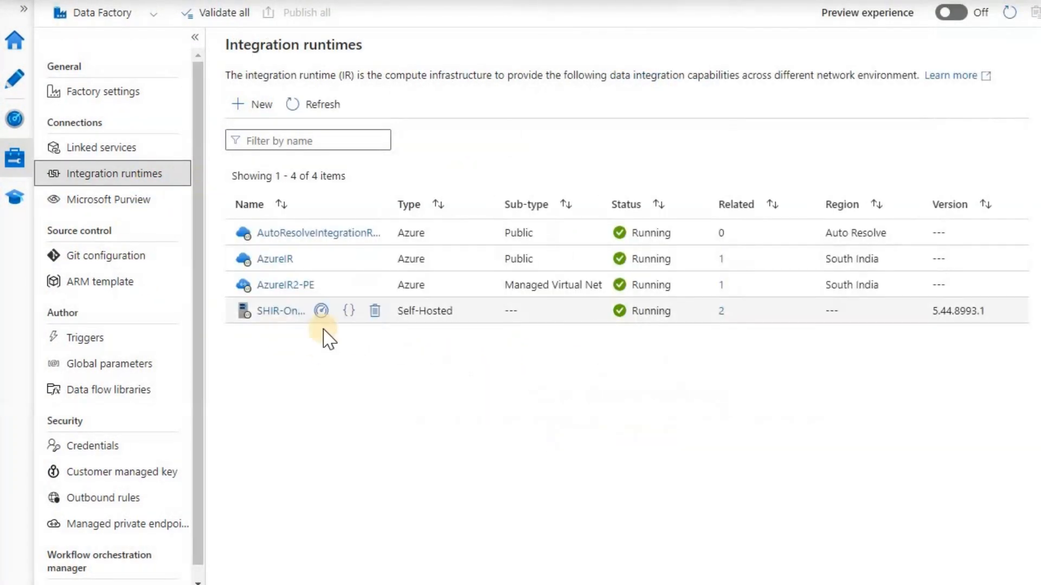
pyautogui.click(289, 317)
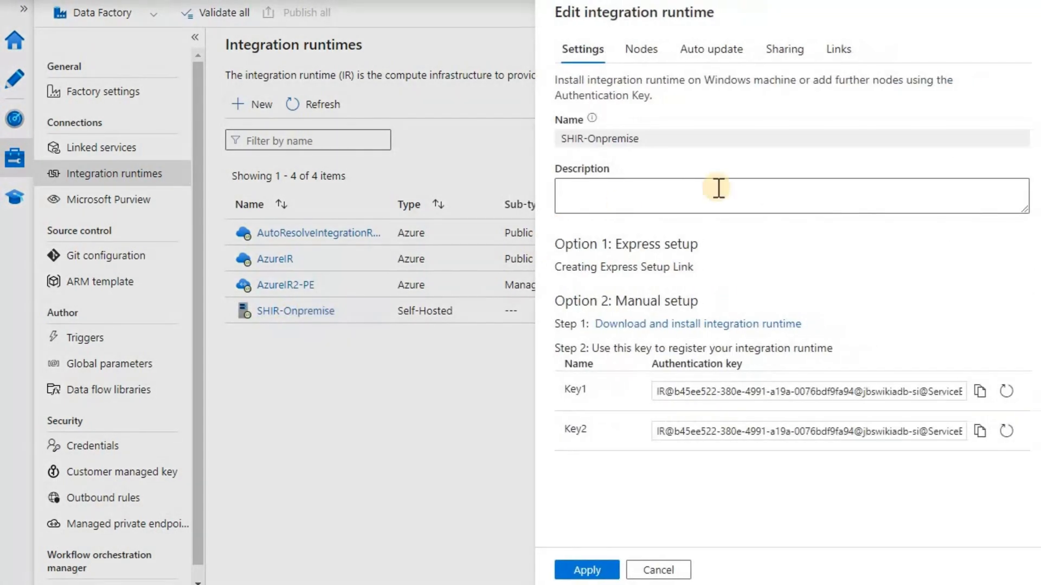
pyautogui.click(638, 58)
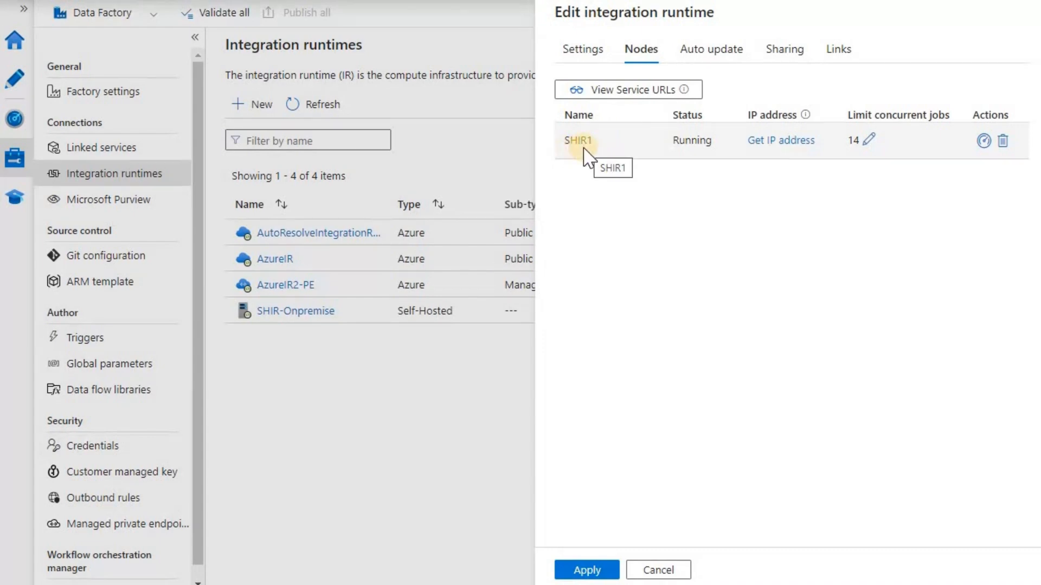
pyautogui.click(658, 570)
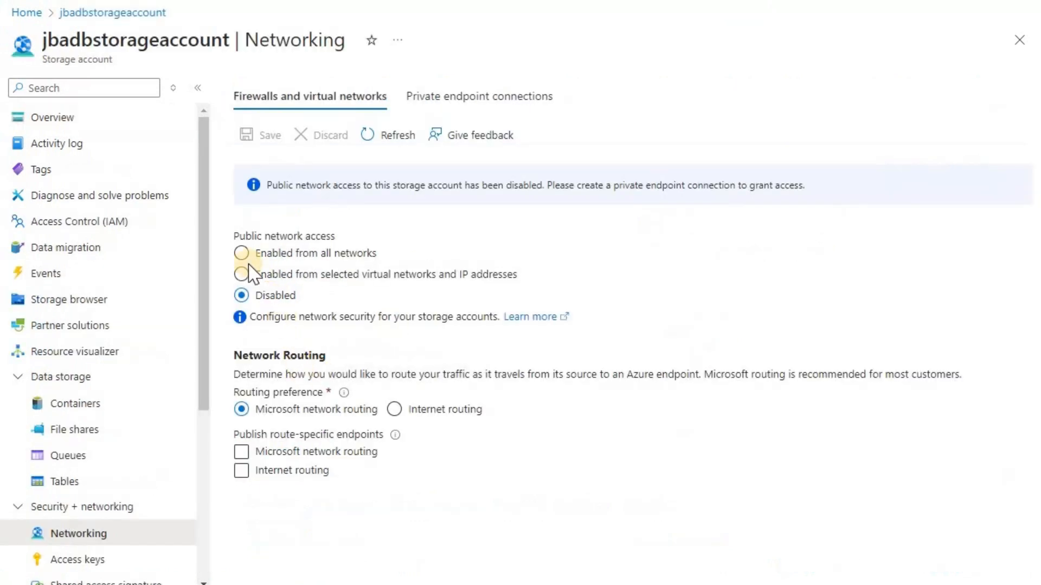
# Set the storage account's public access to selected virtual networks and IP addresses, and choose existing network SHIR1-vnet with its default subnet.
pyautogui.click(241, 274)
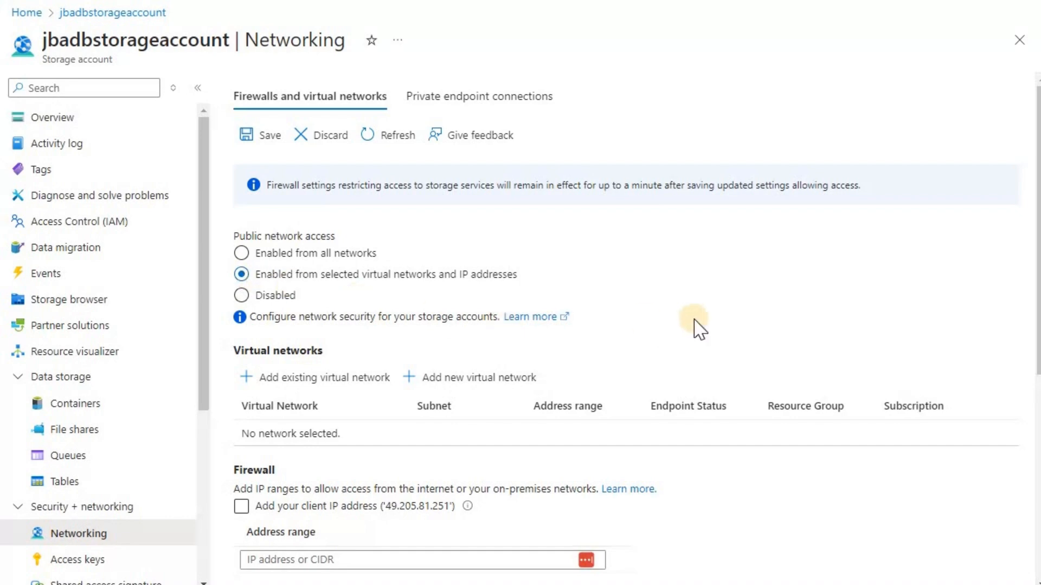
pyautogui.scroll(-2, 675, 304)
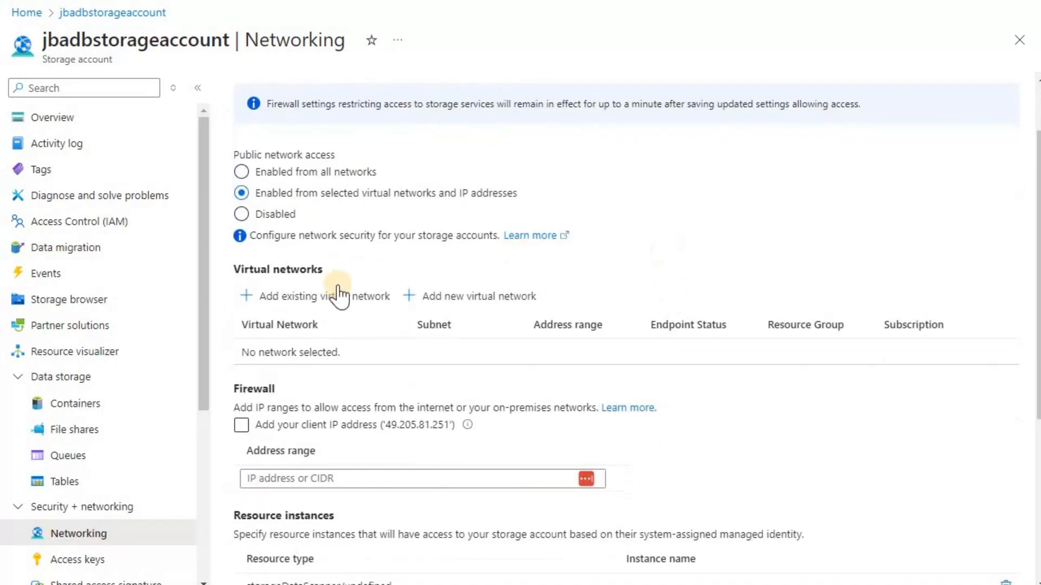
pyautogui.click(302, 307)
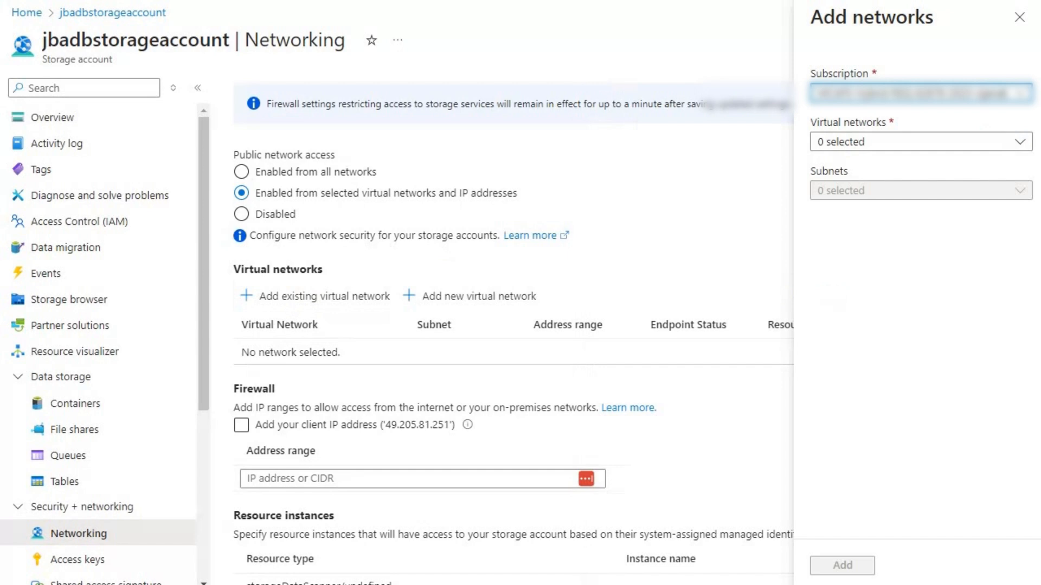
pyautogui.click(1018, 143)
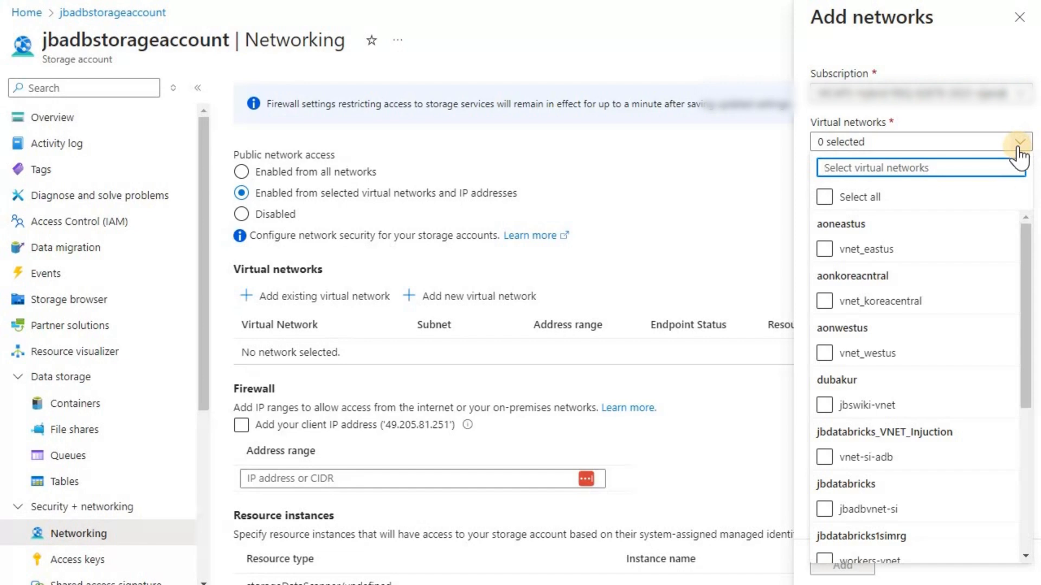
pyautogui.write('shir1')
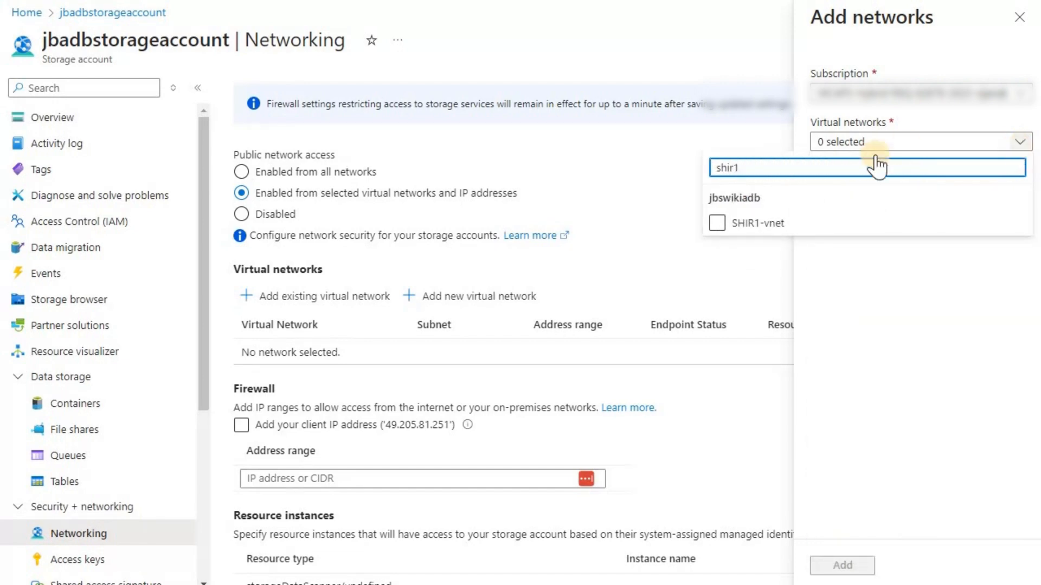
pyautogui.click(716, 225)
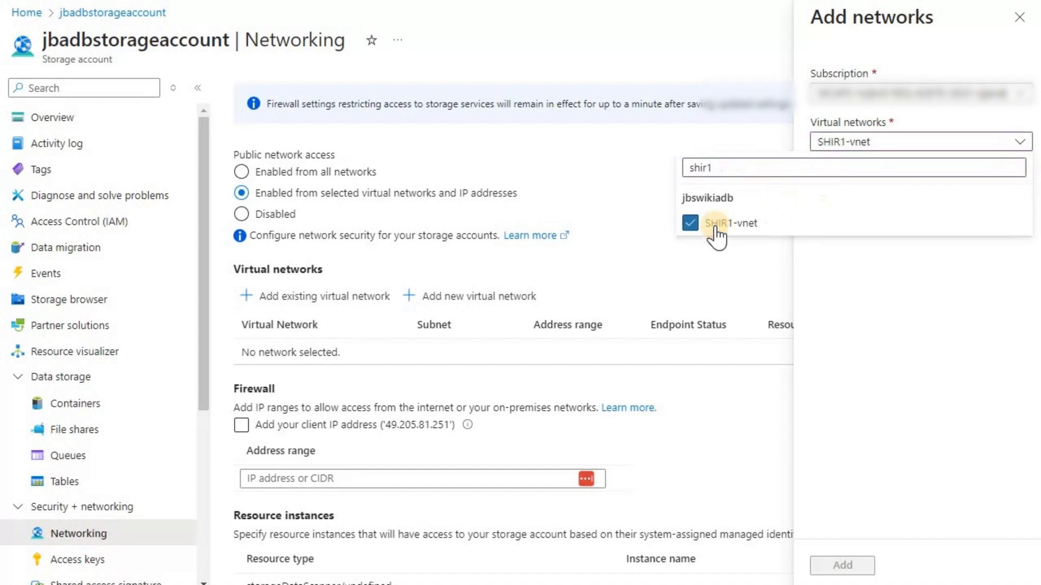
pyautogui.click(895, 249)
pyautogui.click(1019, 199)
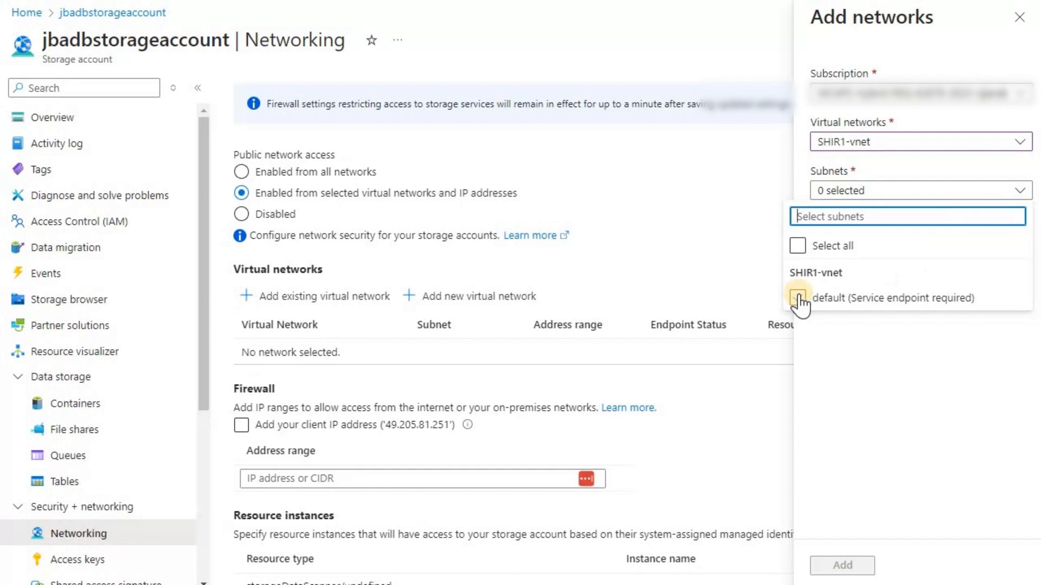
pyautogui.click(798, 298)
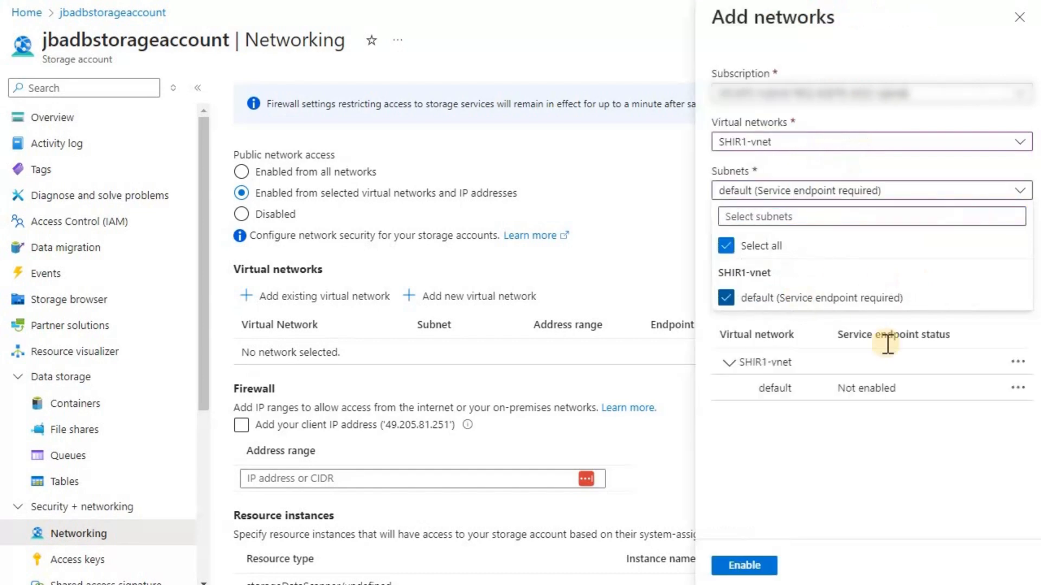
pyautogui.click(892, 469)
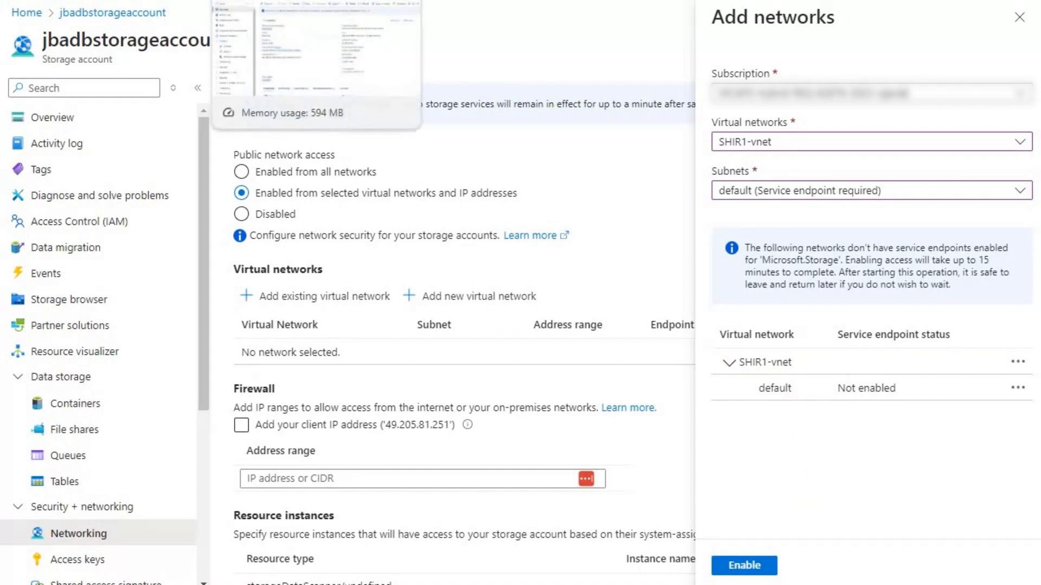
# From the SHIR1 virtual machine page, open its virtual network SHIR1-vnet and edit the default subnet.
pyautogui.click(316, 2)
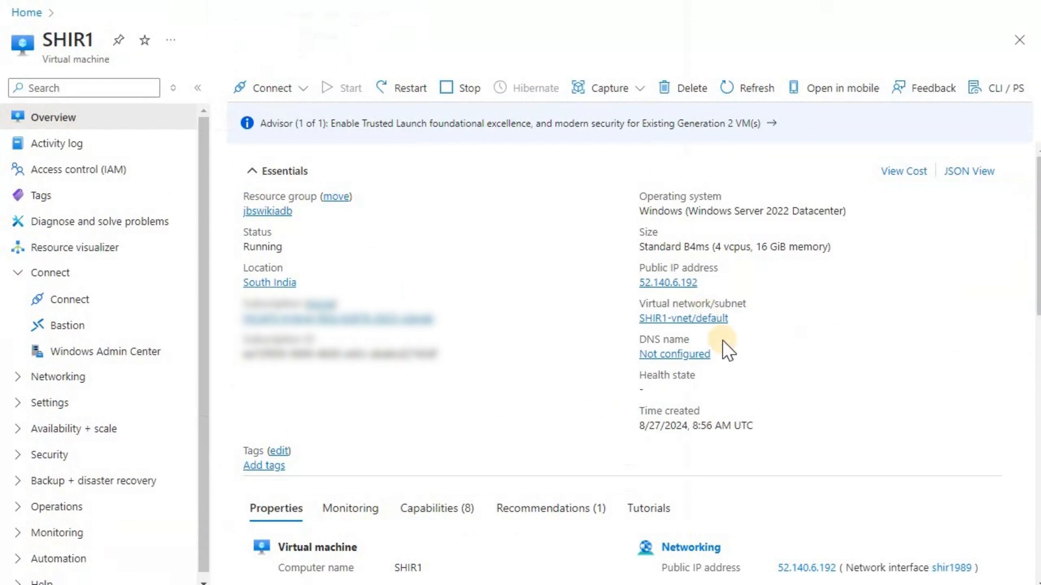
pyautogui.click(696, 324)
pyautogui.click(696, 319)
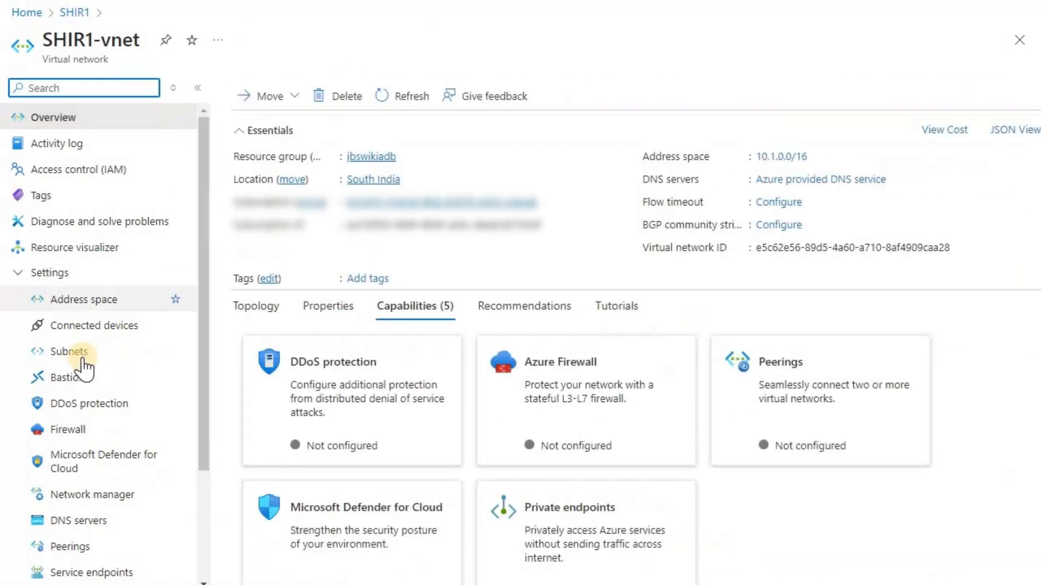
pyautogui.click(69, 351)
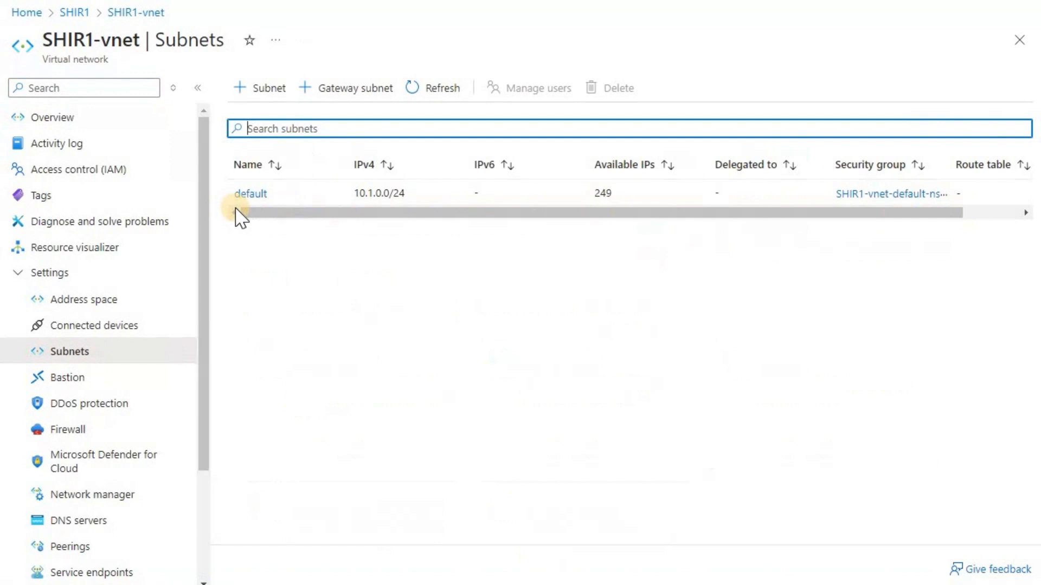
pyautogui.click(258, 193)
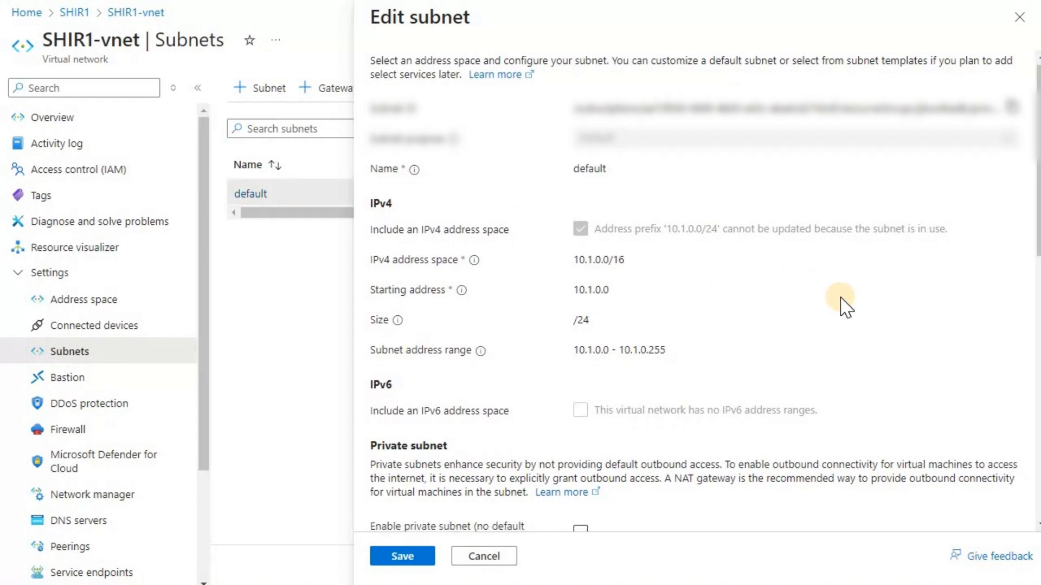
# Add the Microsoft.Storage service endpoint to the default subnet and save the subnet.
pyautogui.scroll(-6, 845, 306)
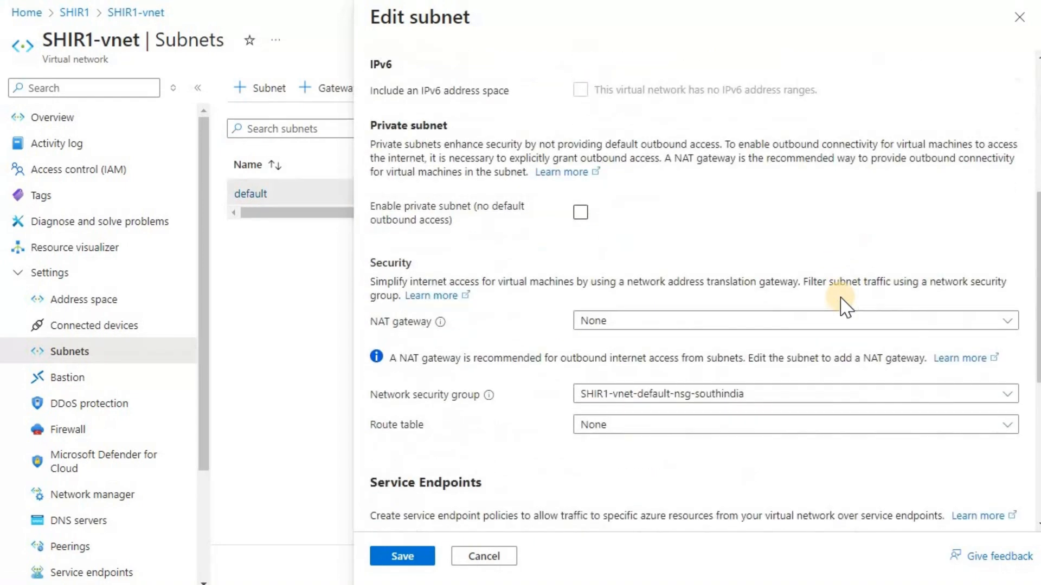
pyautogui.scroll(-6, 844, 306)
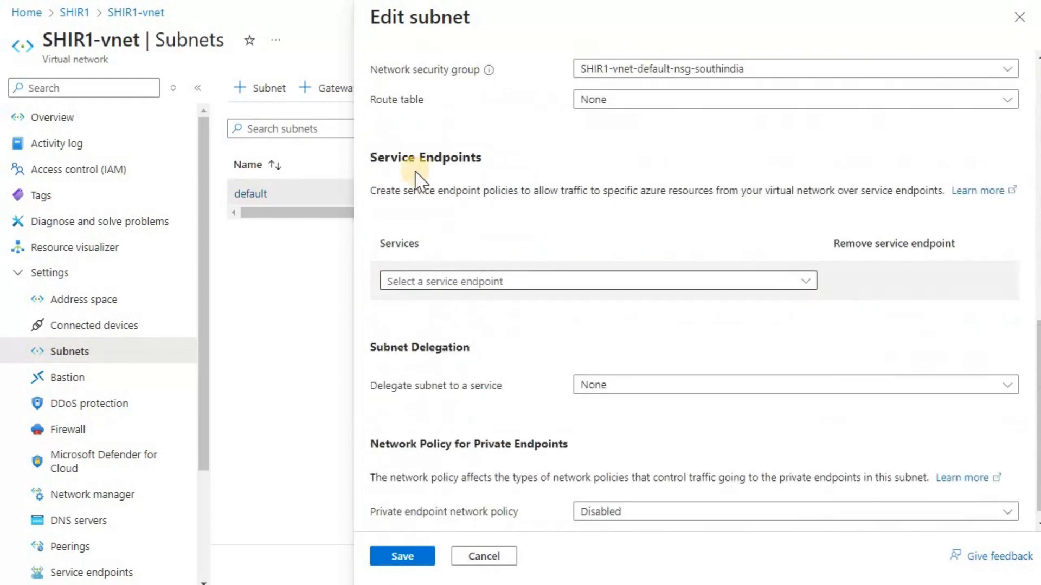
pyautogui.click(805, 283)
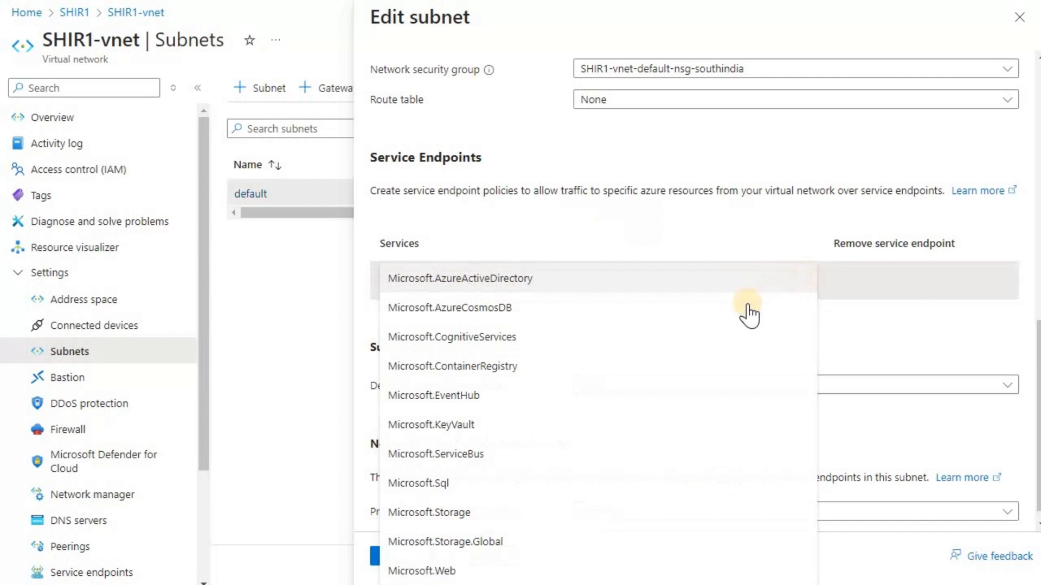
pyautogui.click(524, 512)
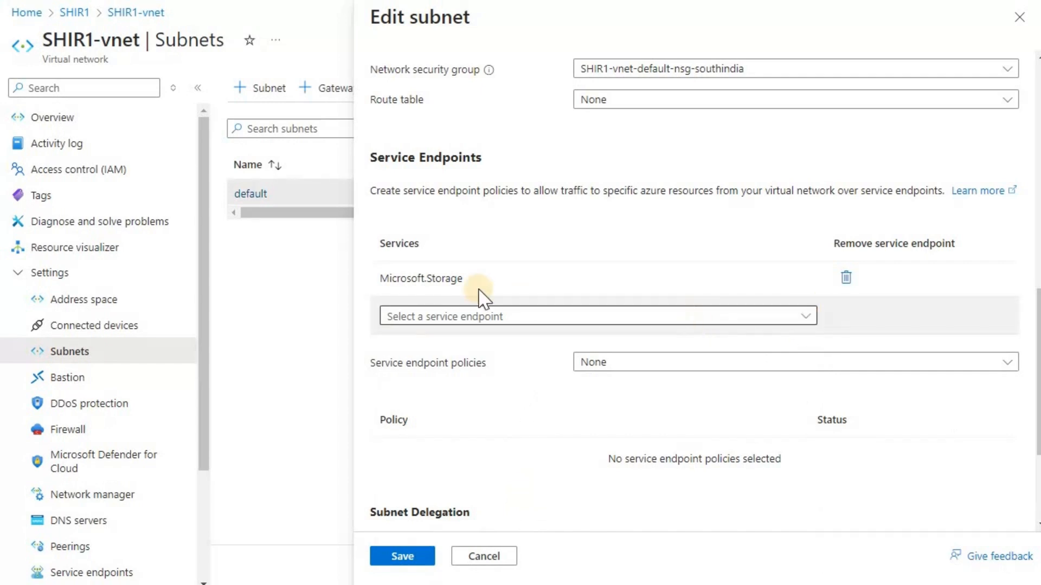
pyautogui.click(417, 564)
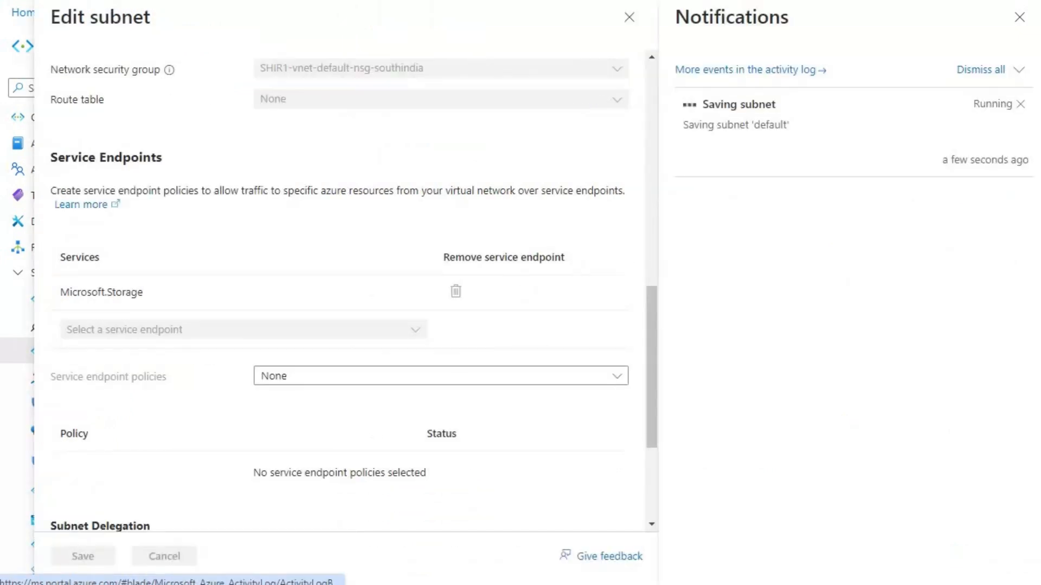
# Return to the storage account's networking page and enable the service endpoint for the default subnet of SHIR1-vnet.
pyautogui.click(673, 1)
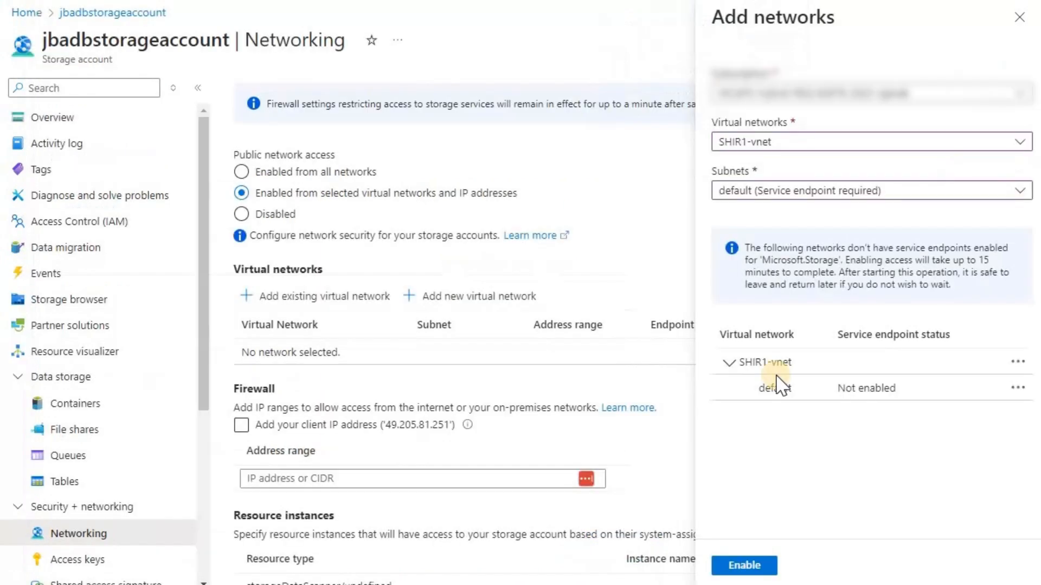
pyautogui.click(745, 564)
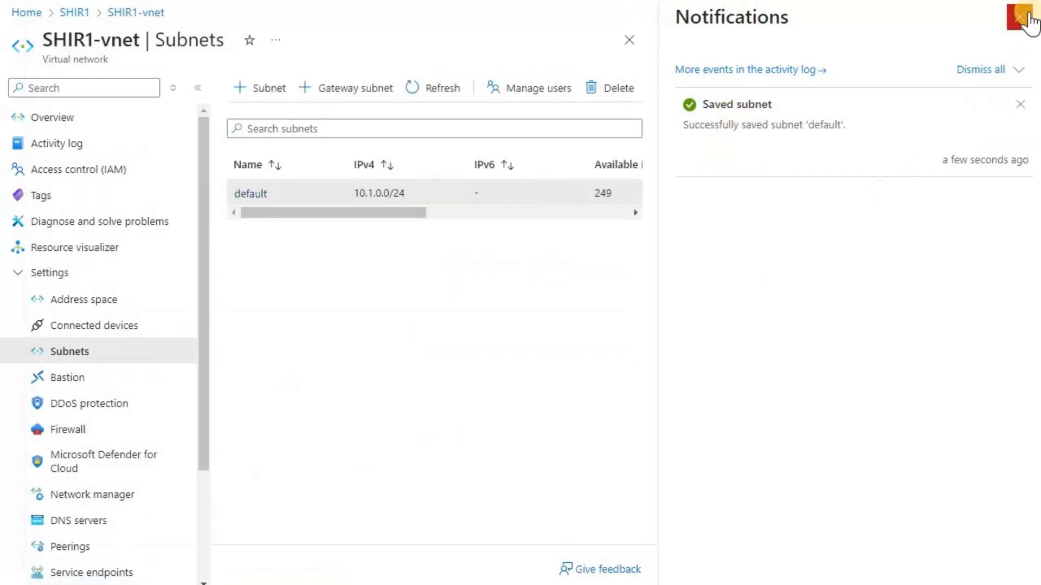
# Go back to the subnets of SHIR1-vnet and check the service endpoints saved on the default subnet.
pyautogui.click(1023, 17)
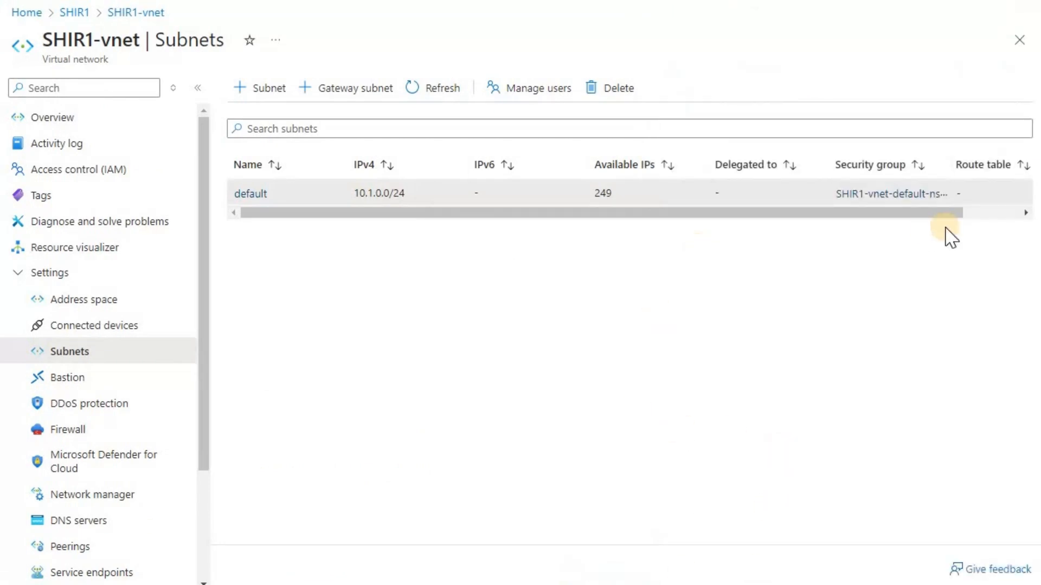
pyautogui.click(249, 193)
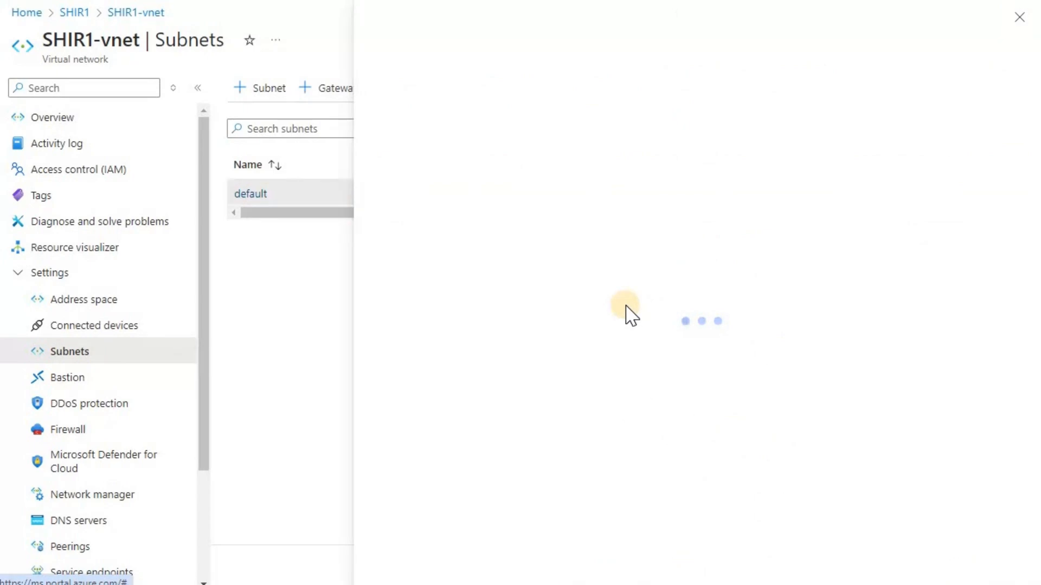
pyautogui.scroll(-3, 629, 316)
pyautogui.scroll(-10, 629, 316)
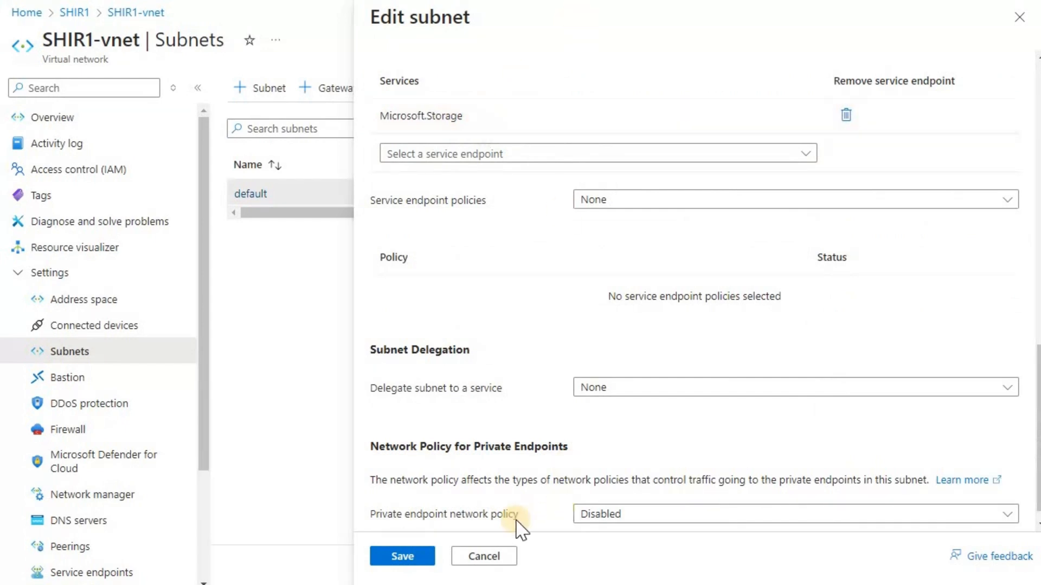
# Leave the subnet editor without saving, return to the storage account's networking page and discard the pending Add networks form.
pyautogui.click(484, 557)
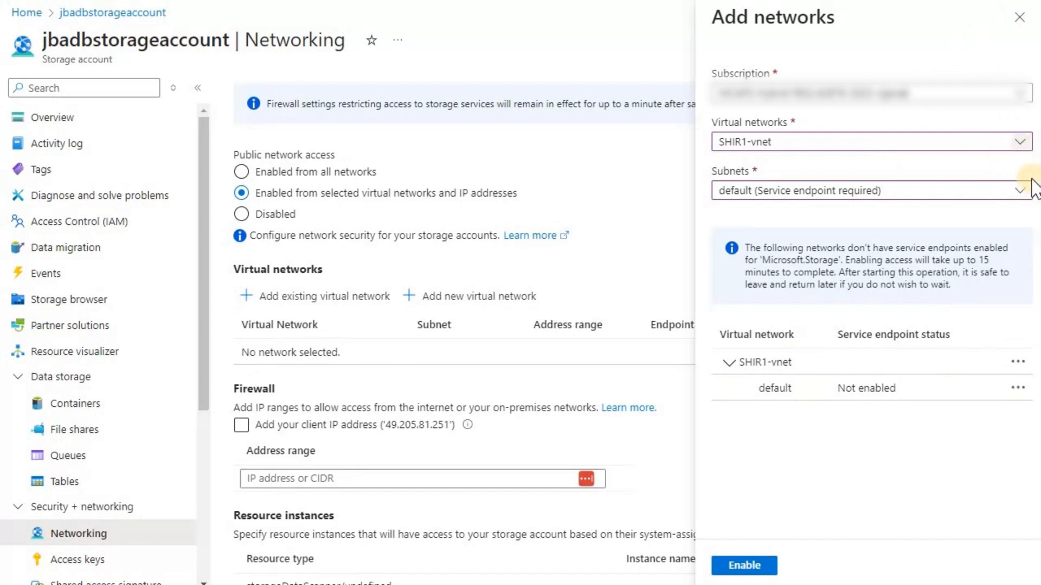
pyautogui.click(1019, 190)
pyautogui.click(733, 250)
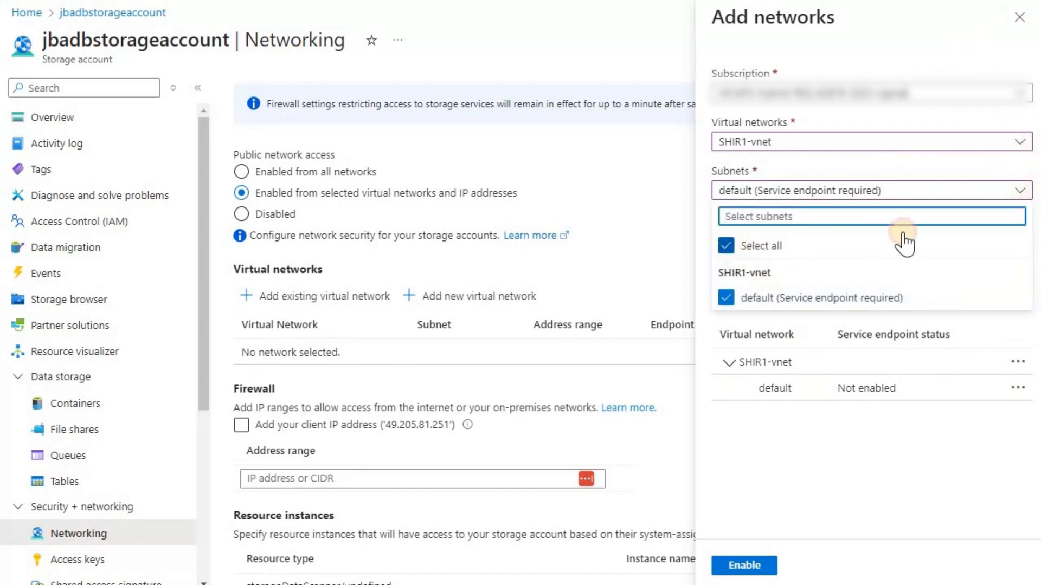
pyautogui.click(804, 301)
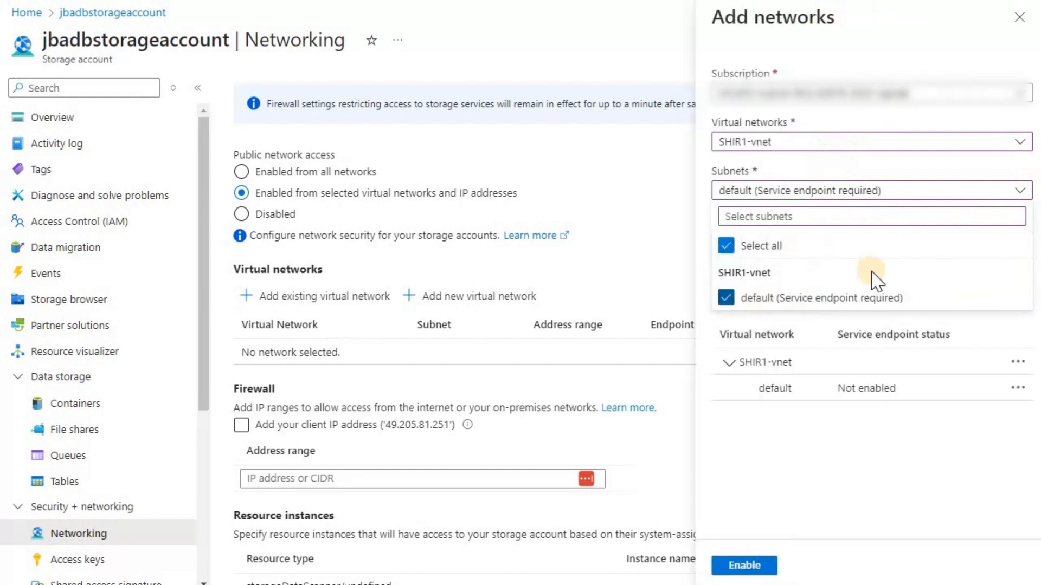
pyautogui.click(812, 442)
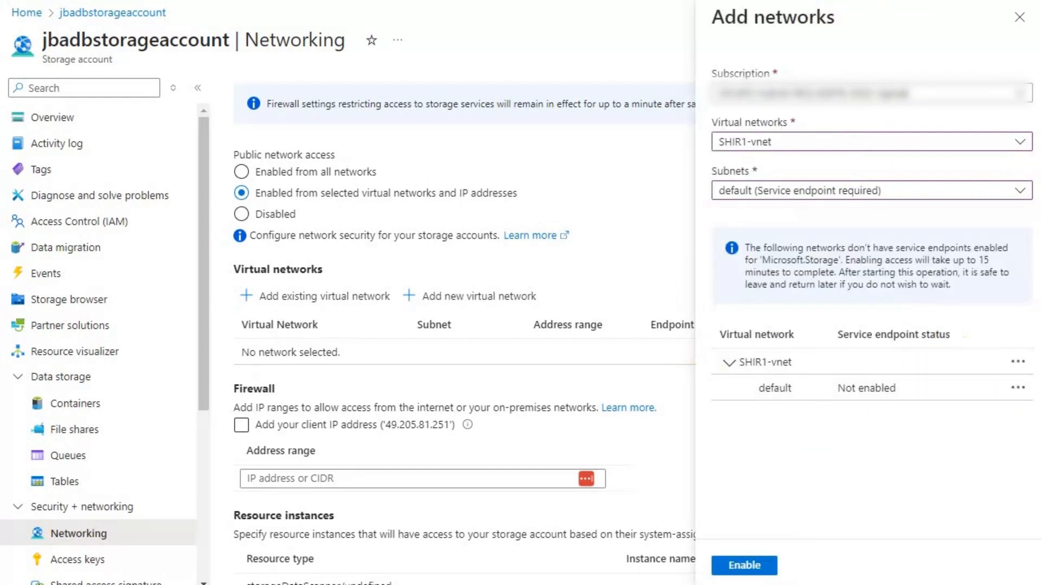
pyautogui.click(1019, 17)
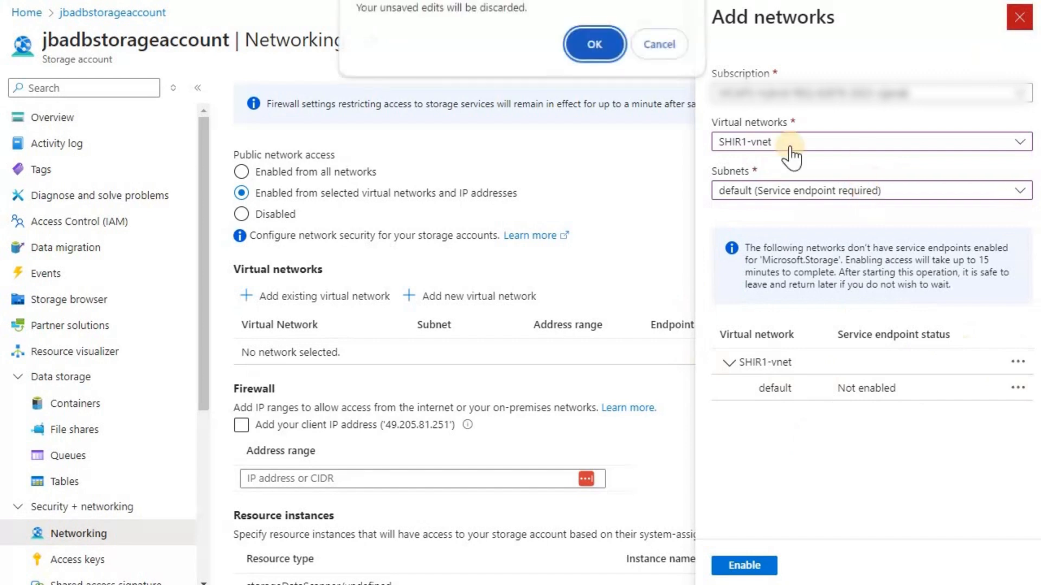
pyautogui.click(594, 45)
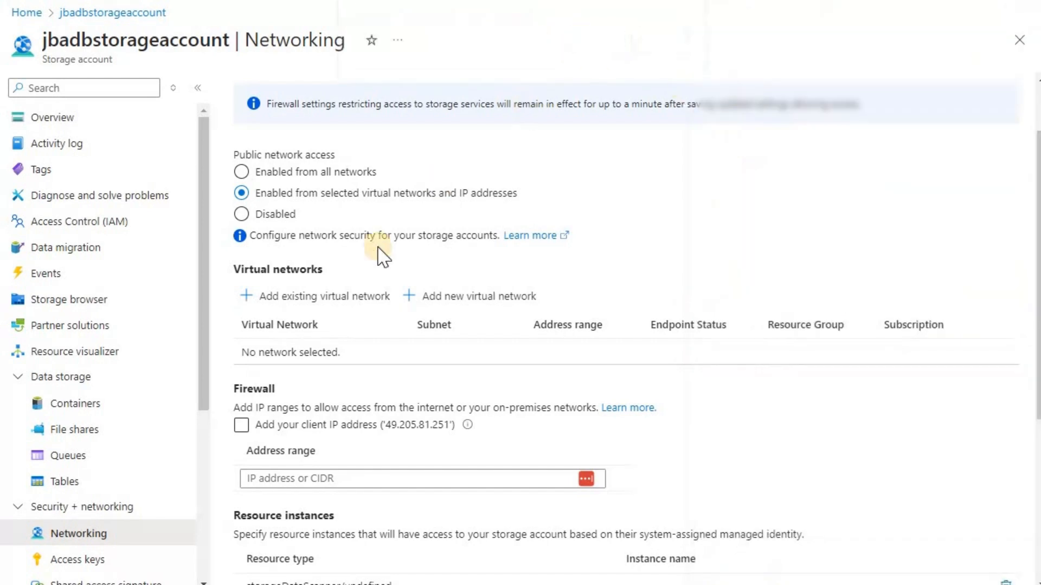
# Add the existing virtual network SHIR1-vnet with its default subnet to the storage account's allowed virtual networks.
pyautogui.click(304, 298)
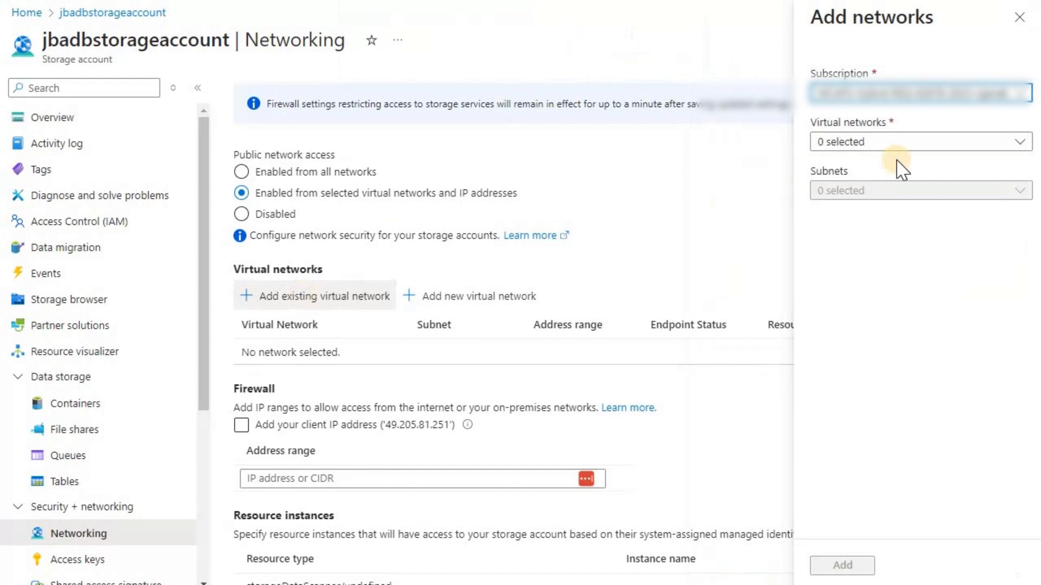
pyautogui.click(897, 144)
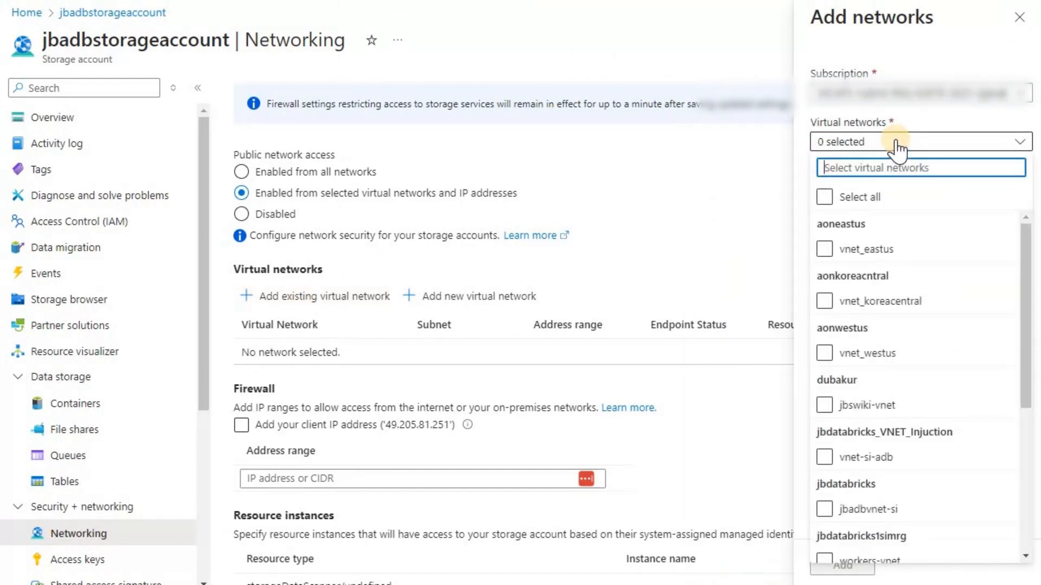
pyautogui.write('shir')
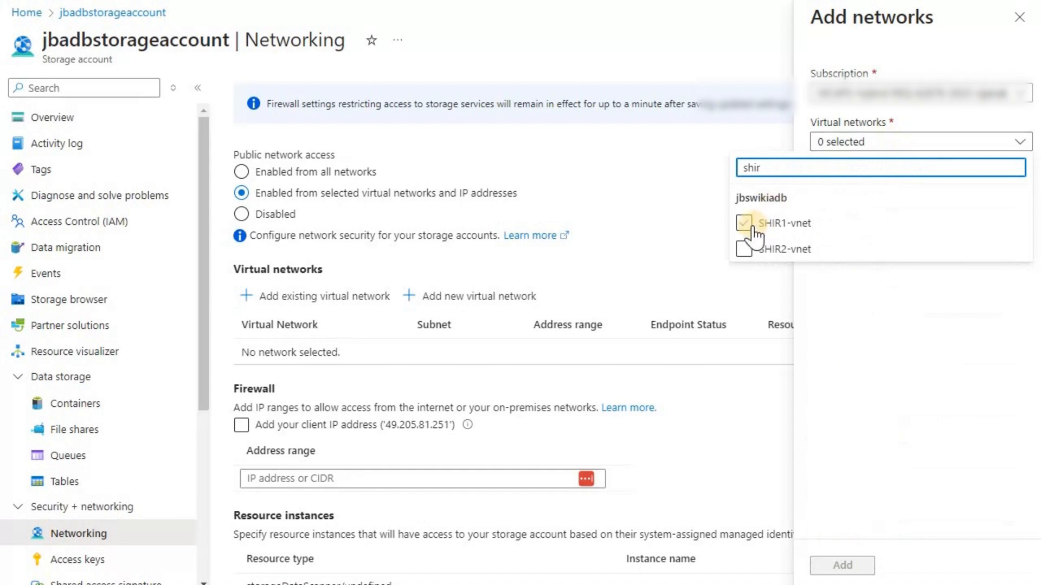
pyautogui.click(751, 226)
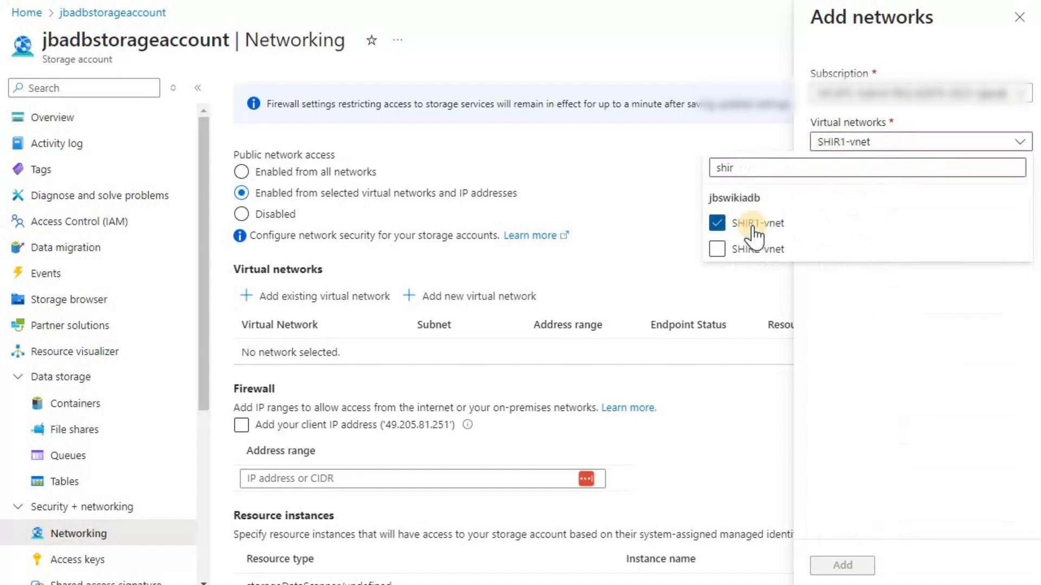
pyautogui.click(649, 148)
pyautogui.click(1017, 191)
pyautogui.click(797, 297)
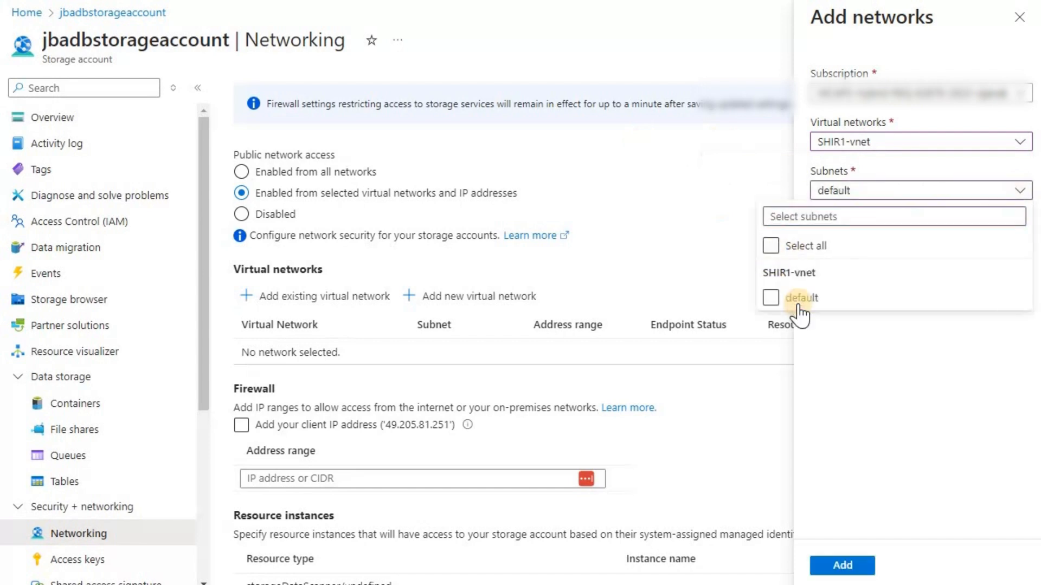
pyautogui.click(856, 385)
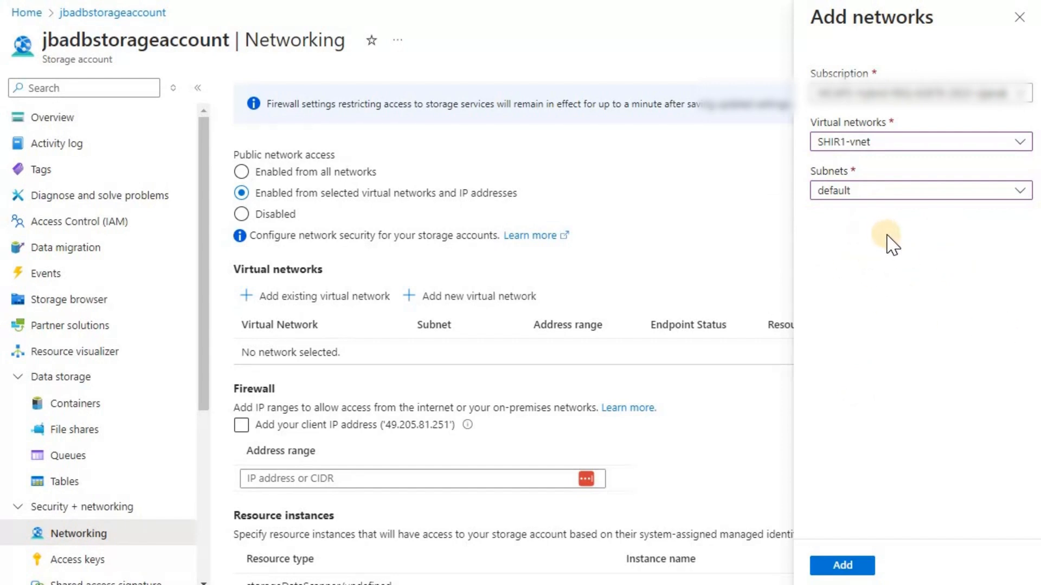
pyautogui.click(858, 567)
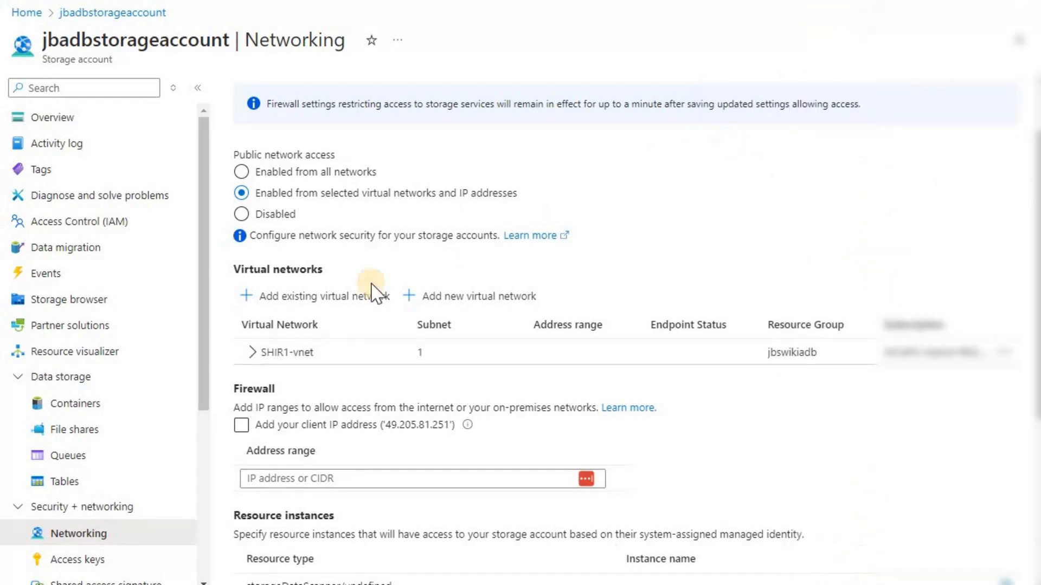
# Save the storage account's firewall and virtual network settings, and check the endpoint status of the subnet under SHIR1-vnet.
pyautogui.scroll(-4, 833, 216)
pyautogui.scroll(-1, 833, 216)
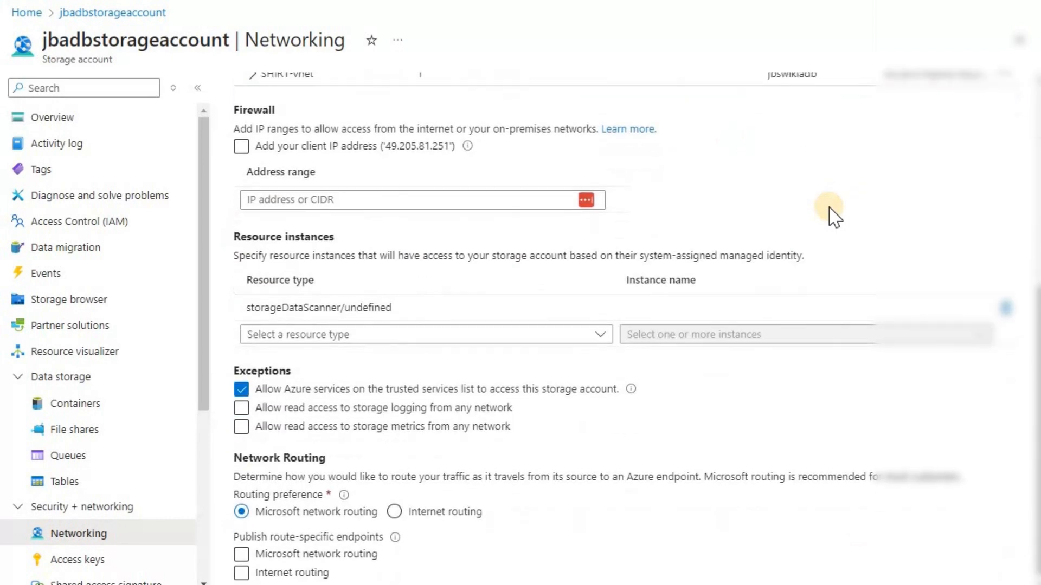
pyautogui.scroll(6, 847, 184)
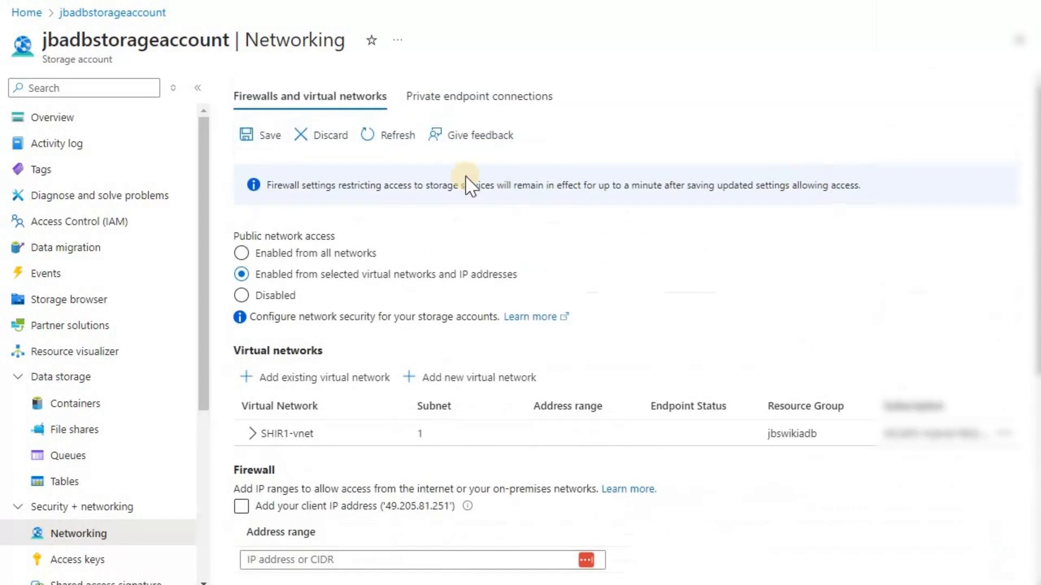
pyautogui.click(268, 142)
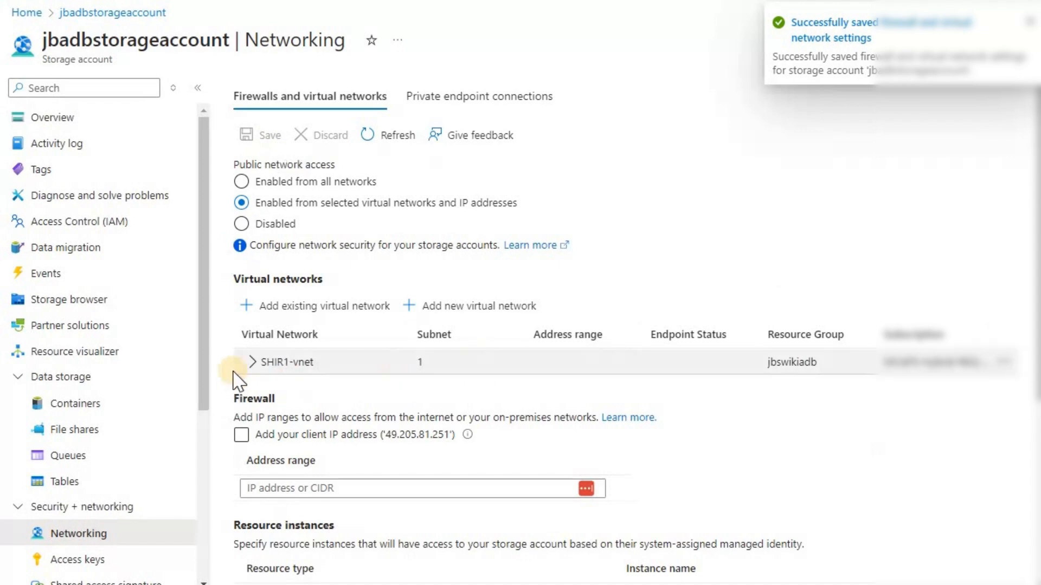
pyautogui.click(253, 363)
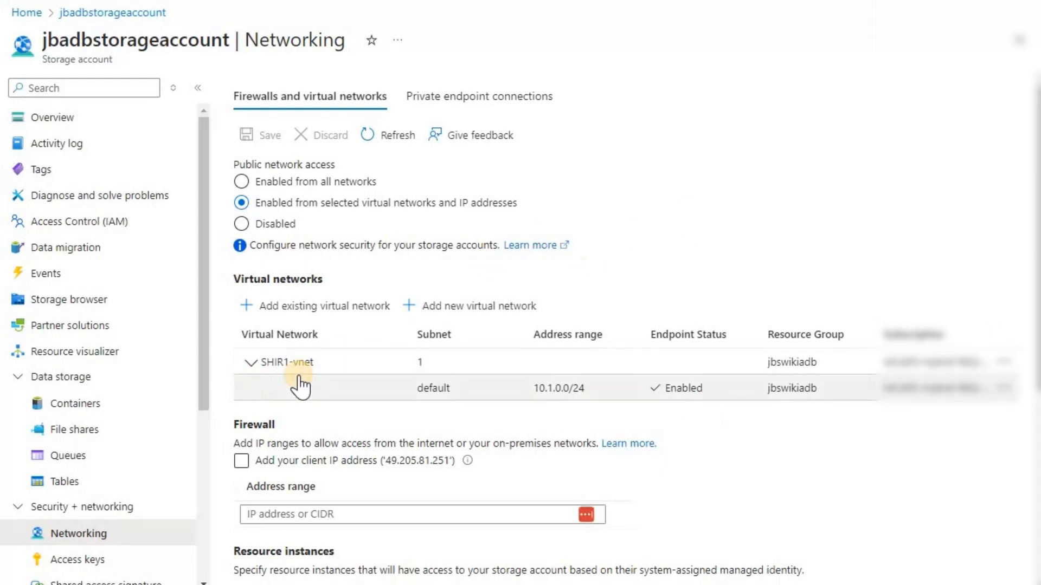
pyautogui.click(255, 371)
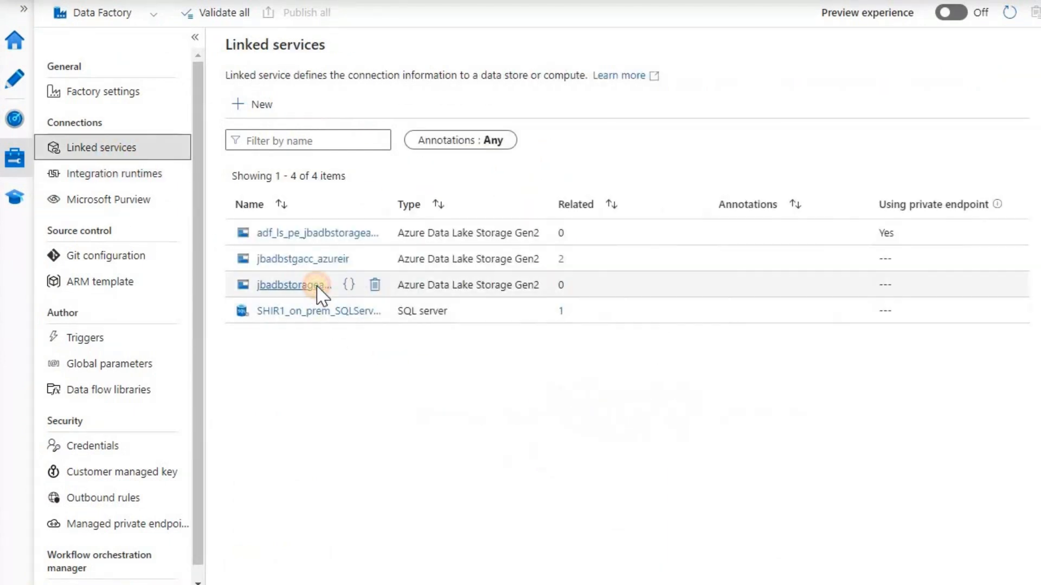
# Switch to Data Factory, open the linked service jbadbstorageaccount_source_target and test its connection through SHIR-Onpremise.
pyautogui.click(318, 286)
pyautogui.click(979, 575)
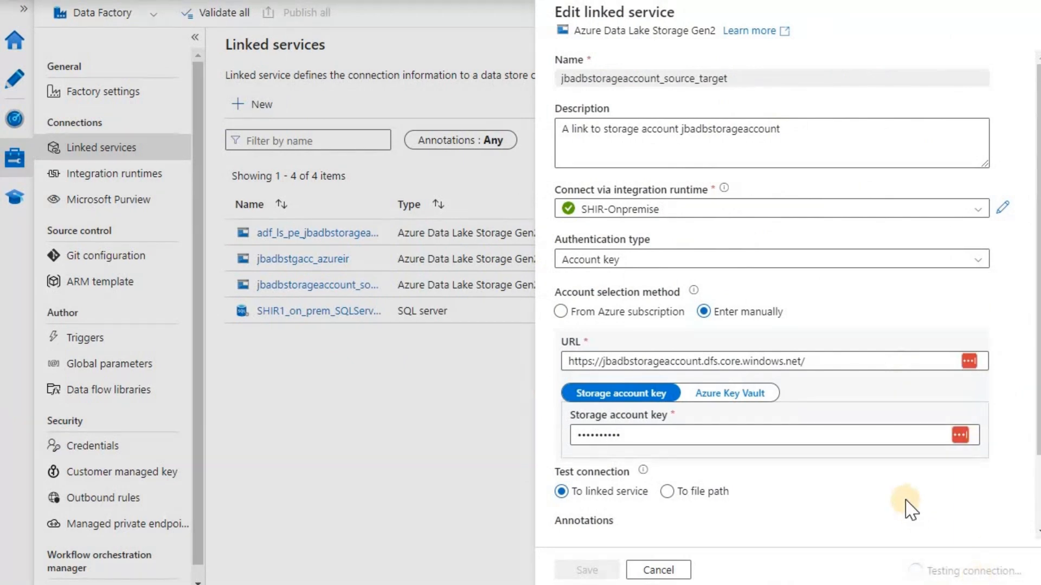